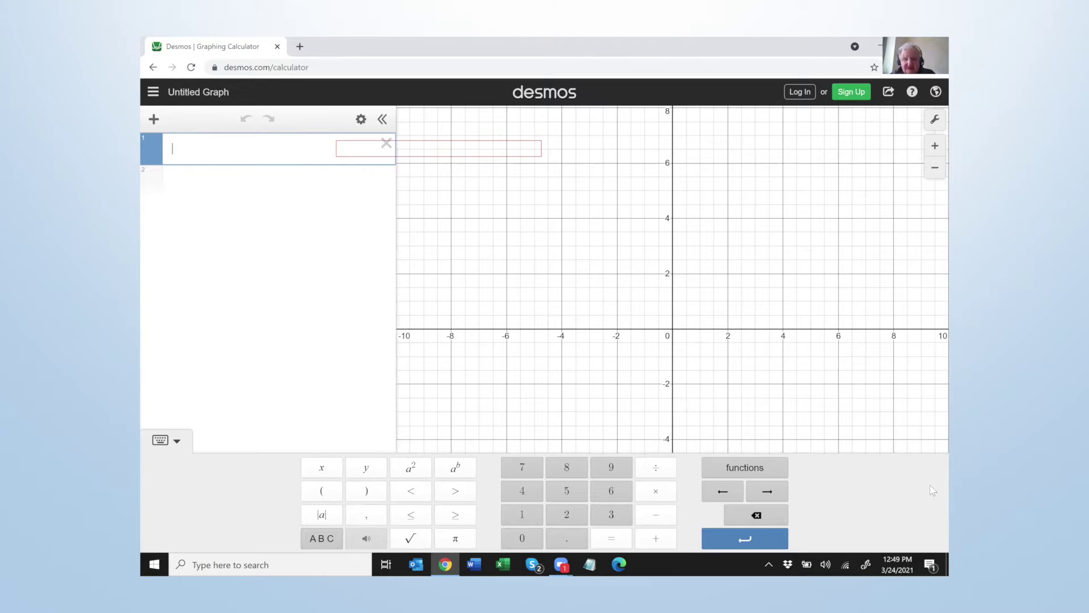
- Enter y=sin(x) in expression line 1, removing a stray x along the way
text(y)
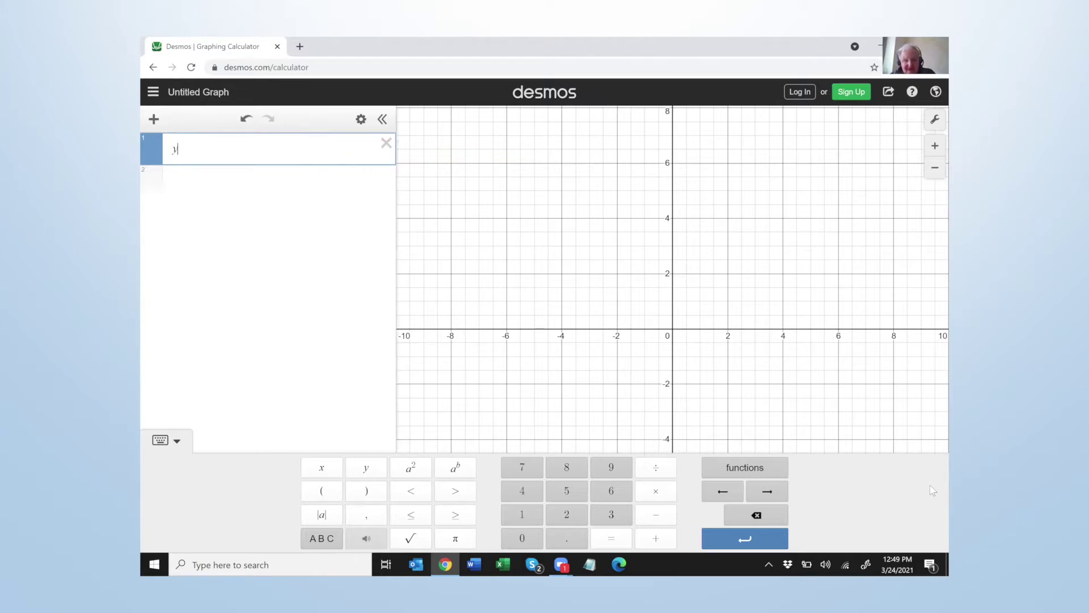
text(=)
text(x)
key(BackSpace)
text(sin)
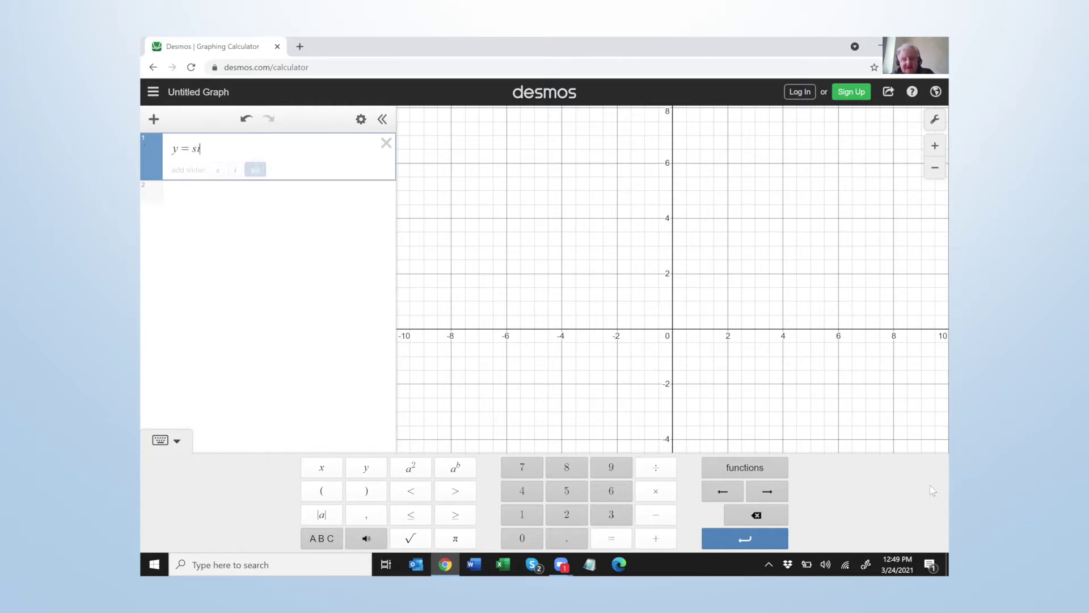
text((x))
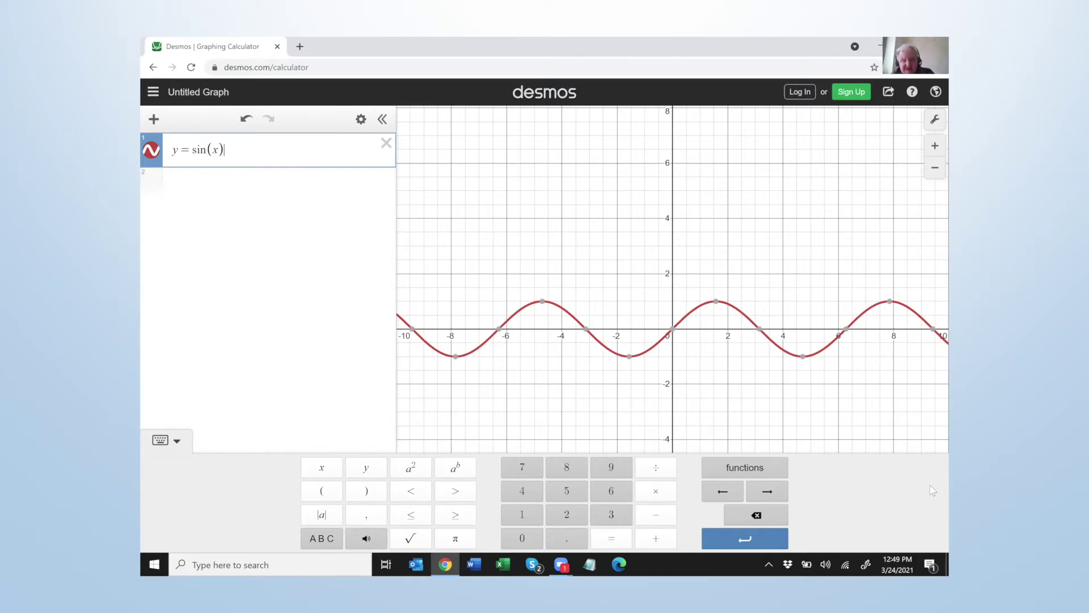
key(alt+t)
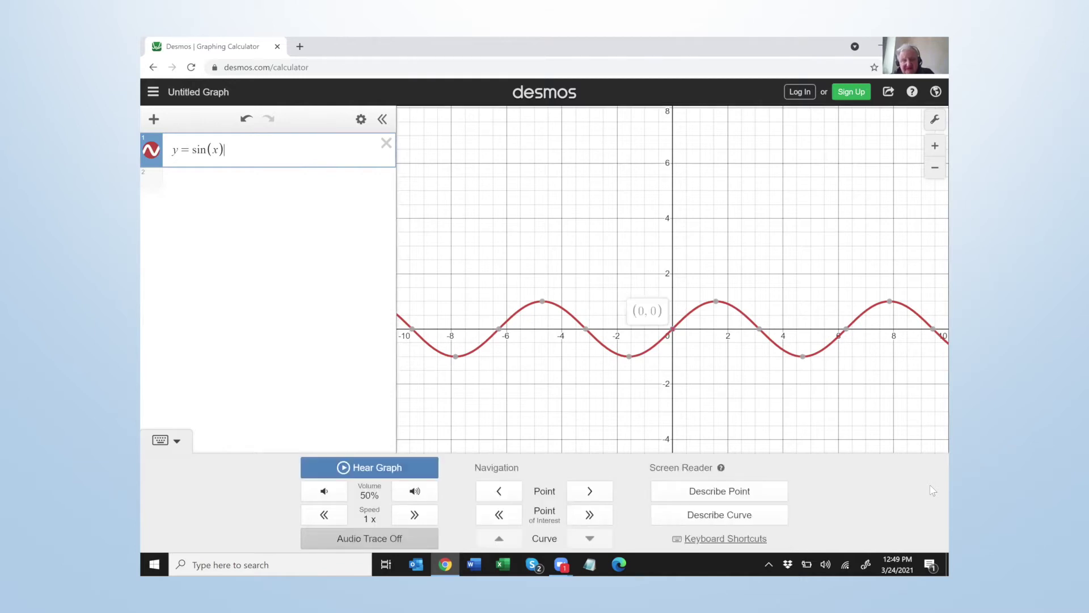
key(h)
key(Return)
key(Escape)
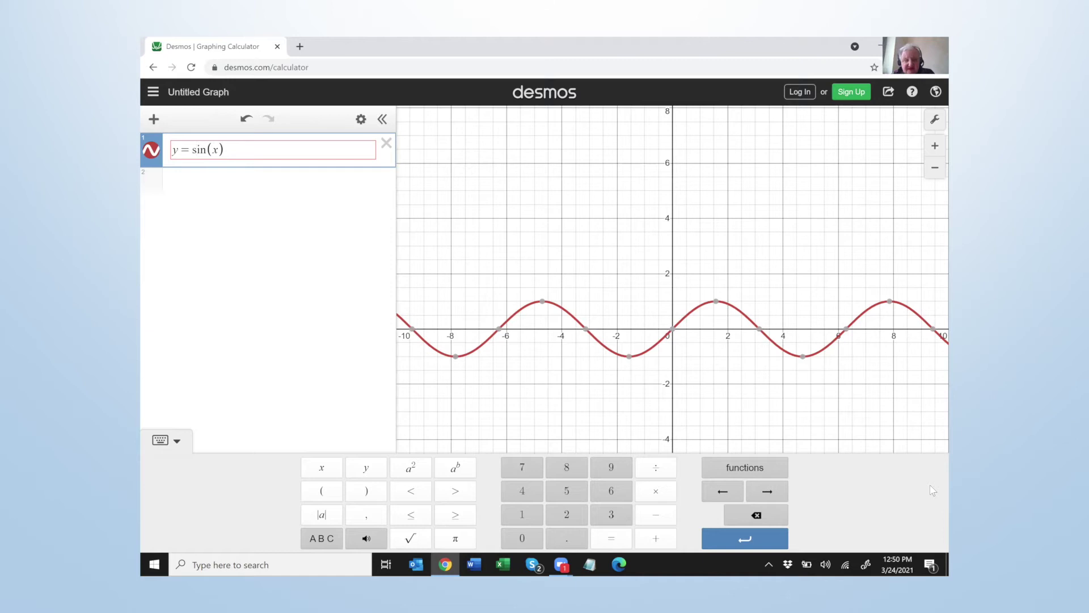
- Insert a and b into the equation toward y=a·sin(bx), add a new row, and return to line 1
text(a ·)
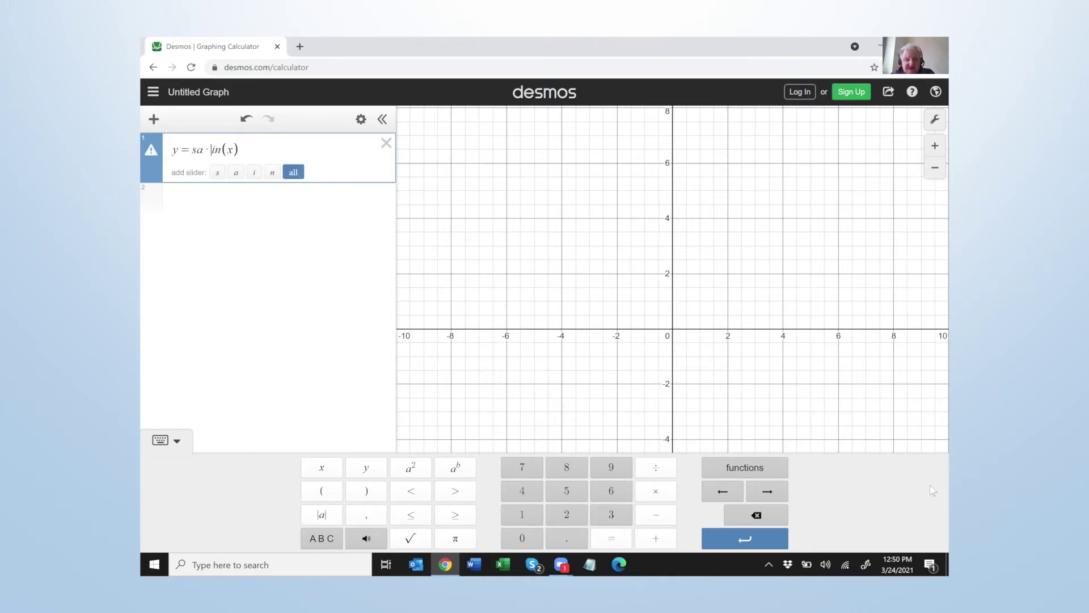
key(Right)
key(Left)
key(Left)
text(b)
key(Return)
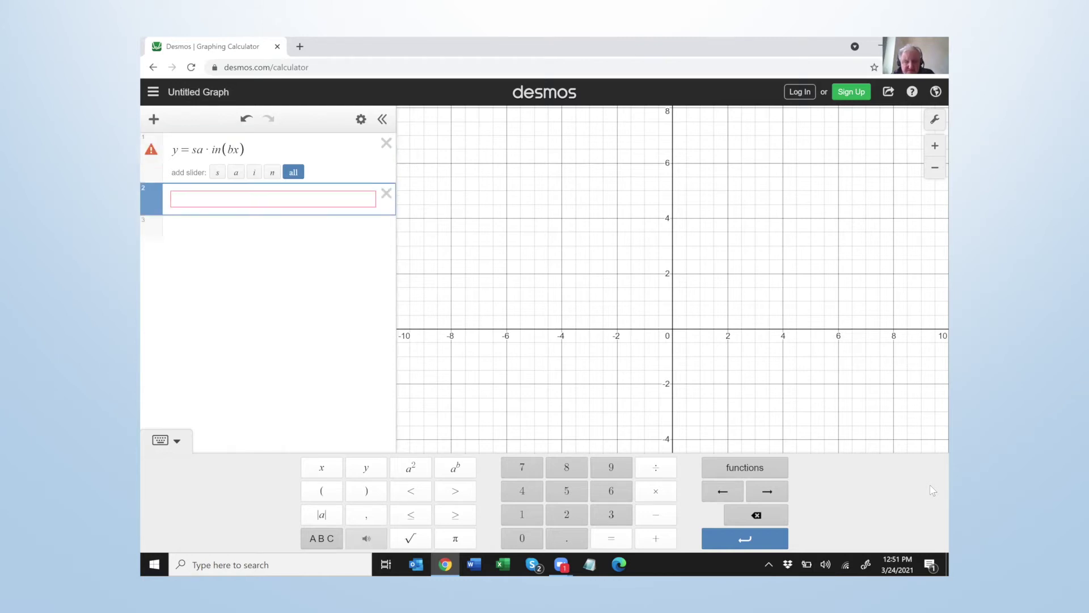
key(Up)
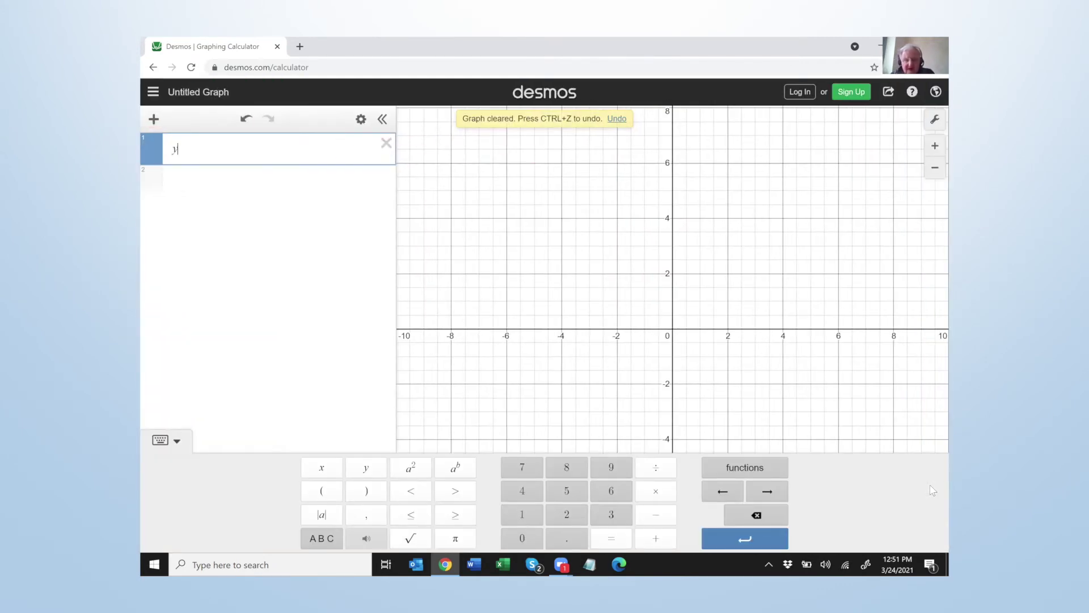
- Enter y=a·sin(bx) in line 1 and create sliders a and b, both at 1
text(y=x)
text(*sin)
text((bx))
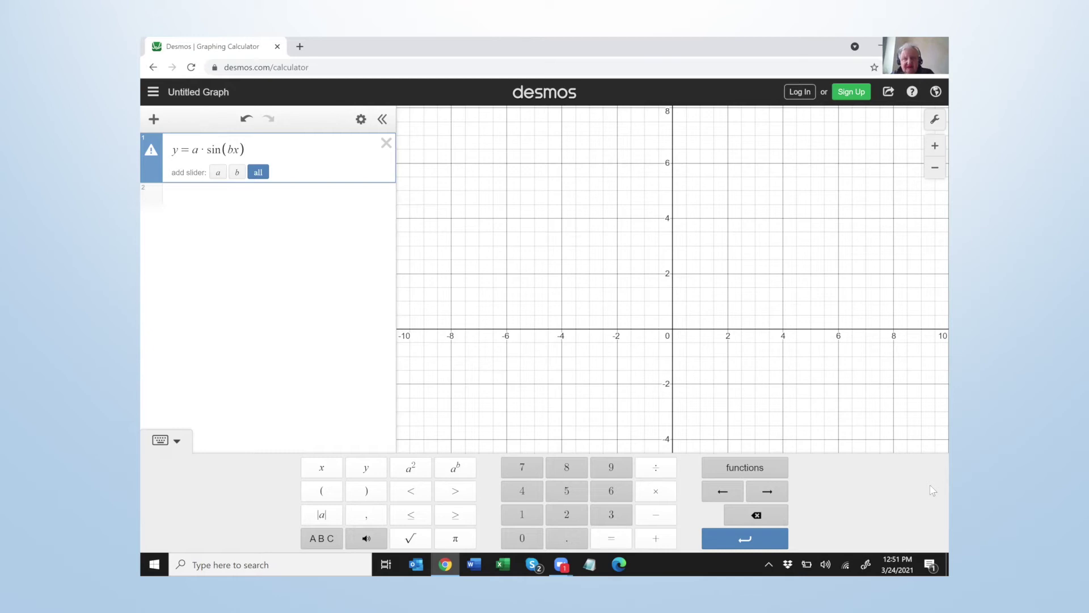
key(Return)
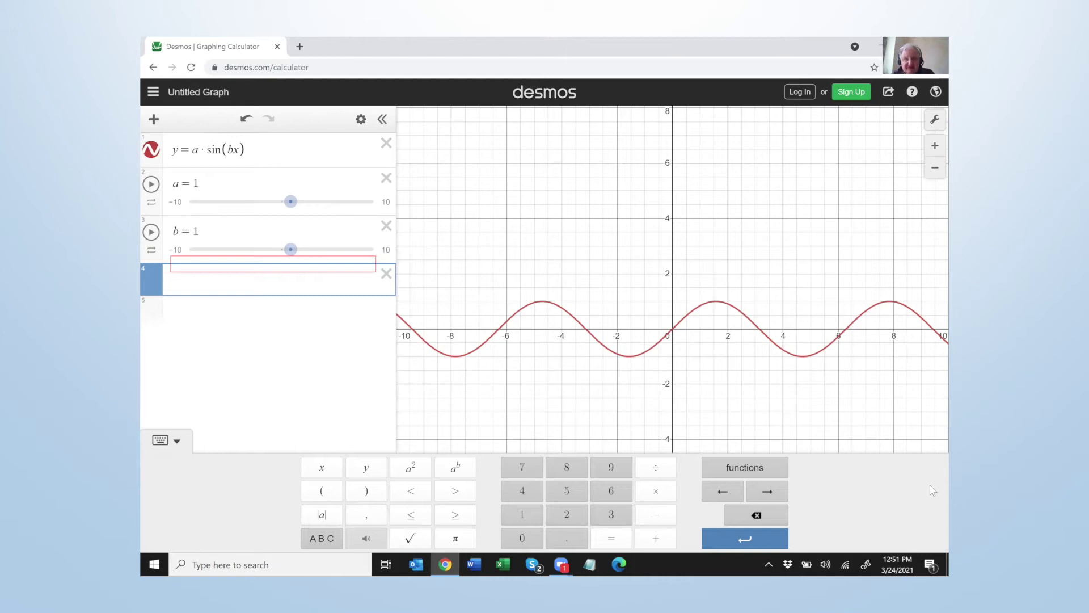
key(Up)
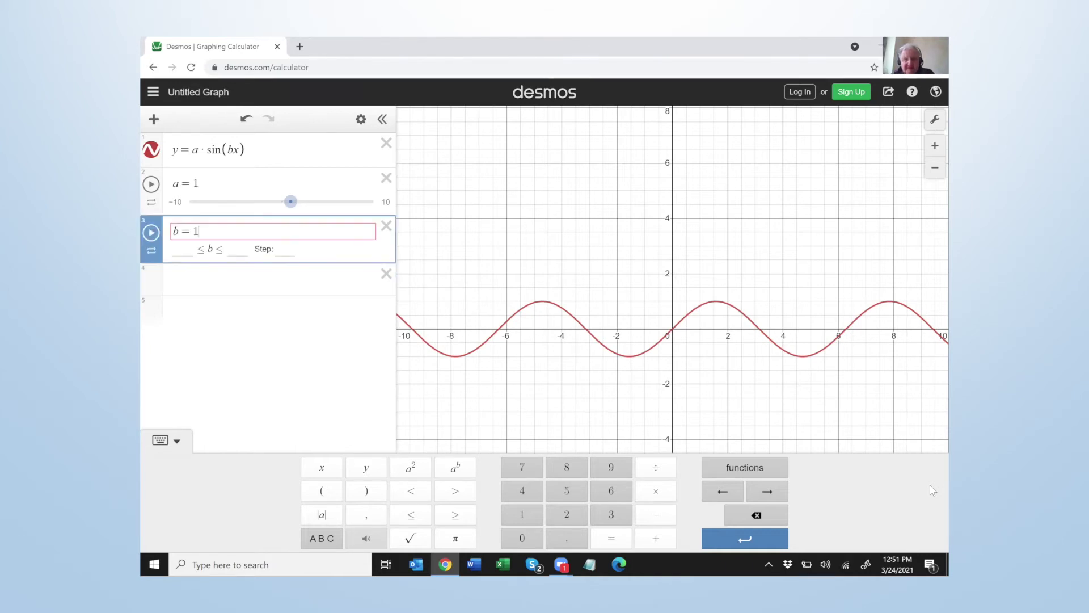
key(Up)
key(Up)
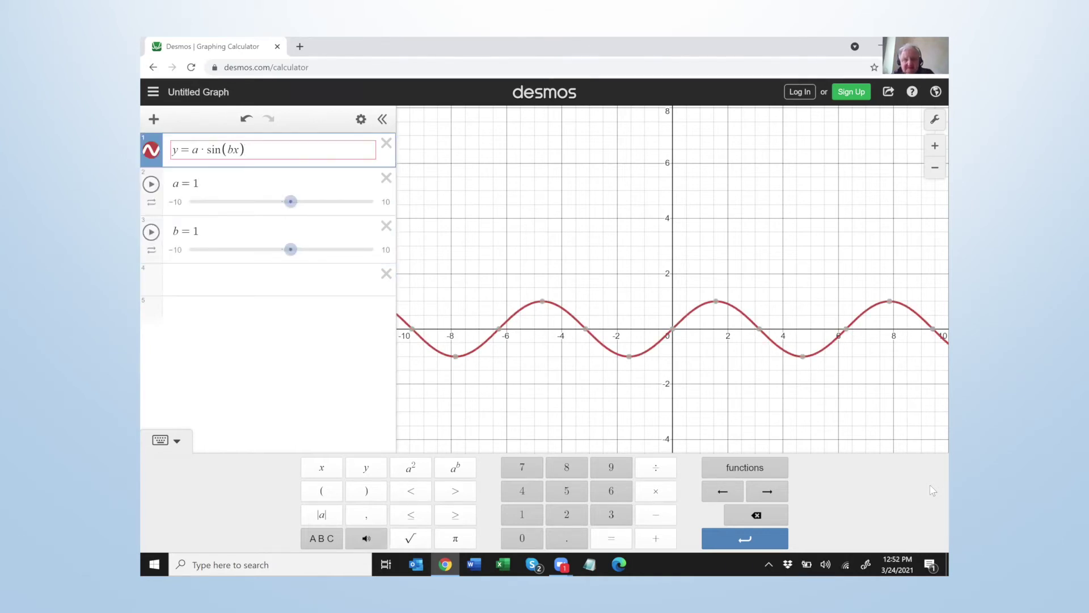
key(Down)
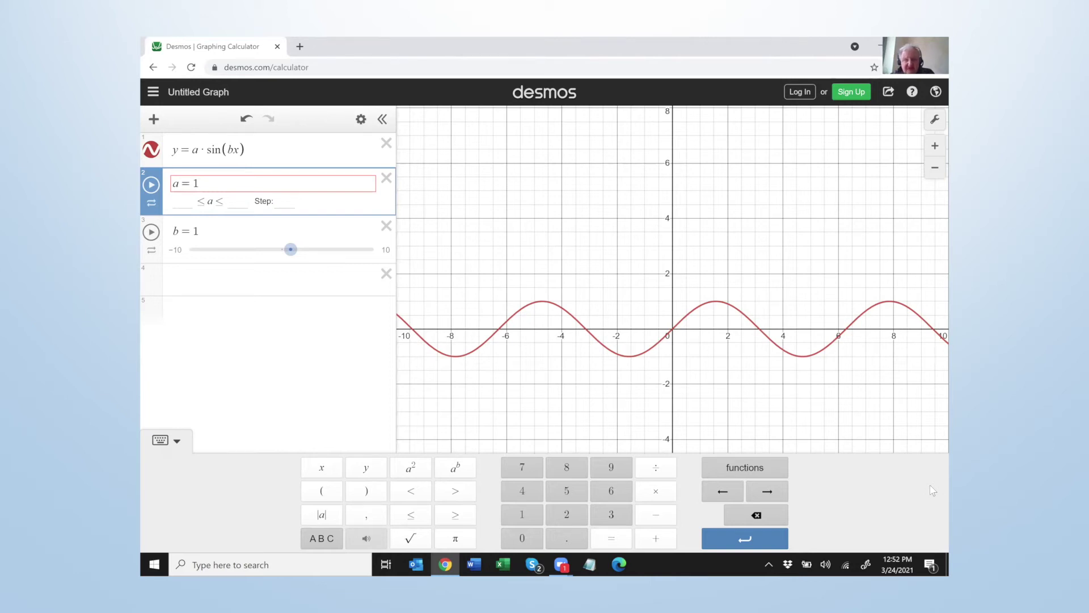
text(a=1)
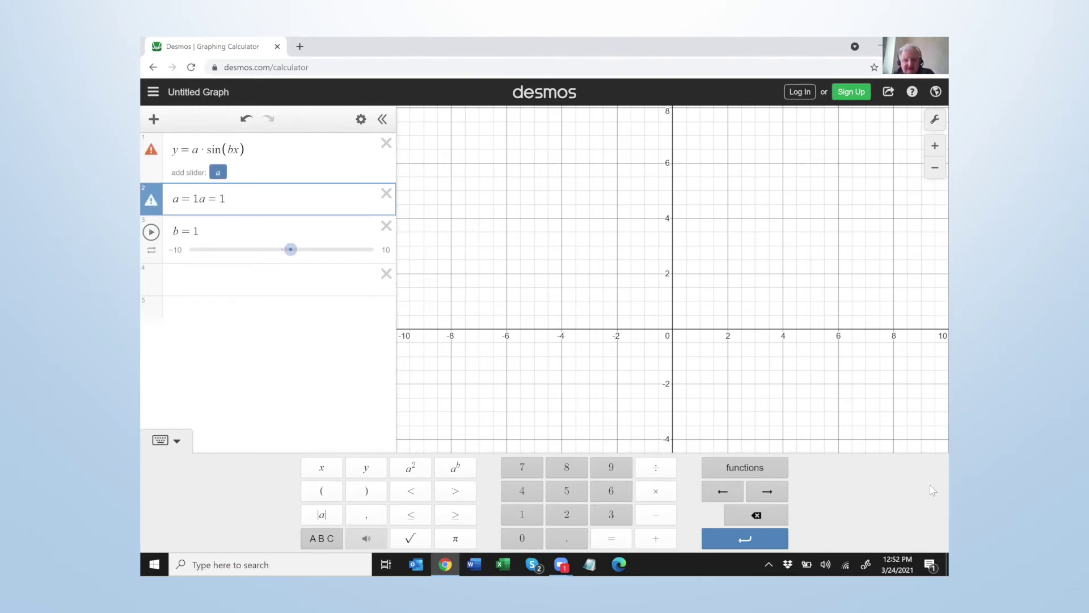
key(Down)
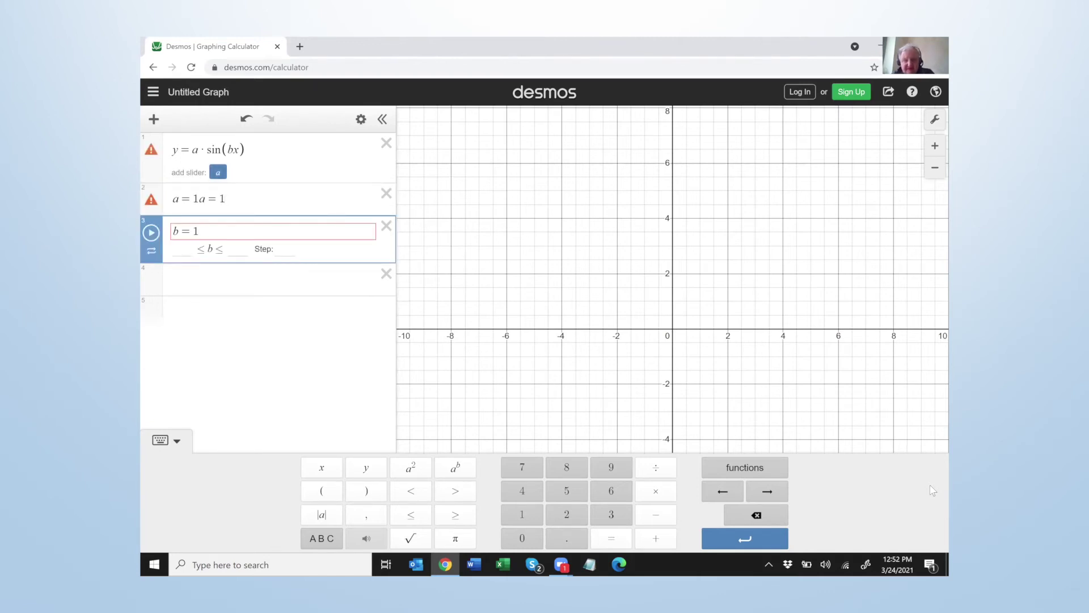
key(Up)
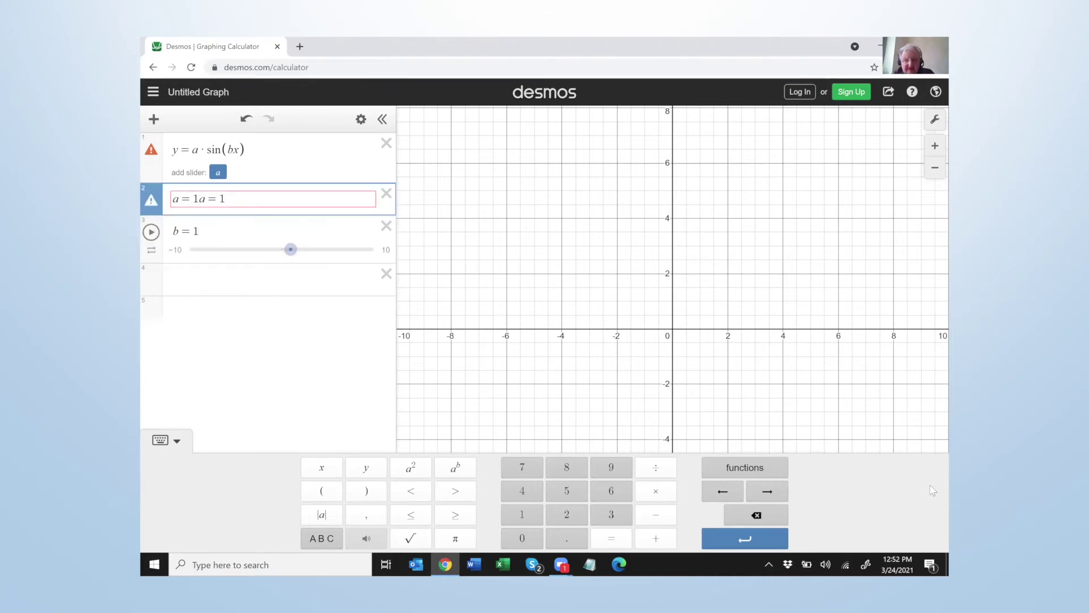
key(Down)
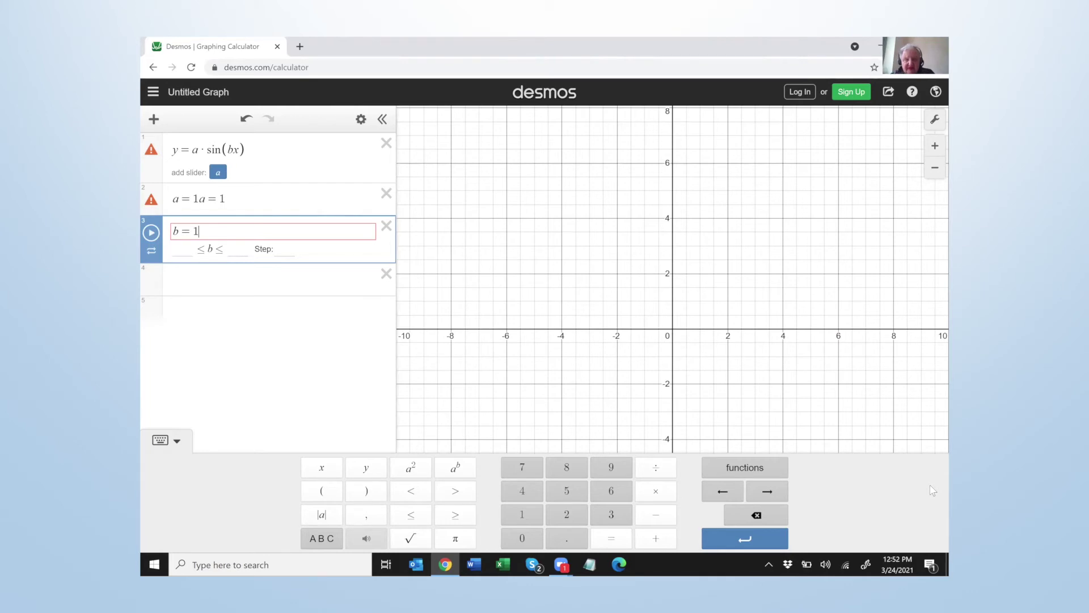
text(b=)
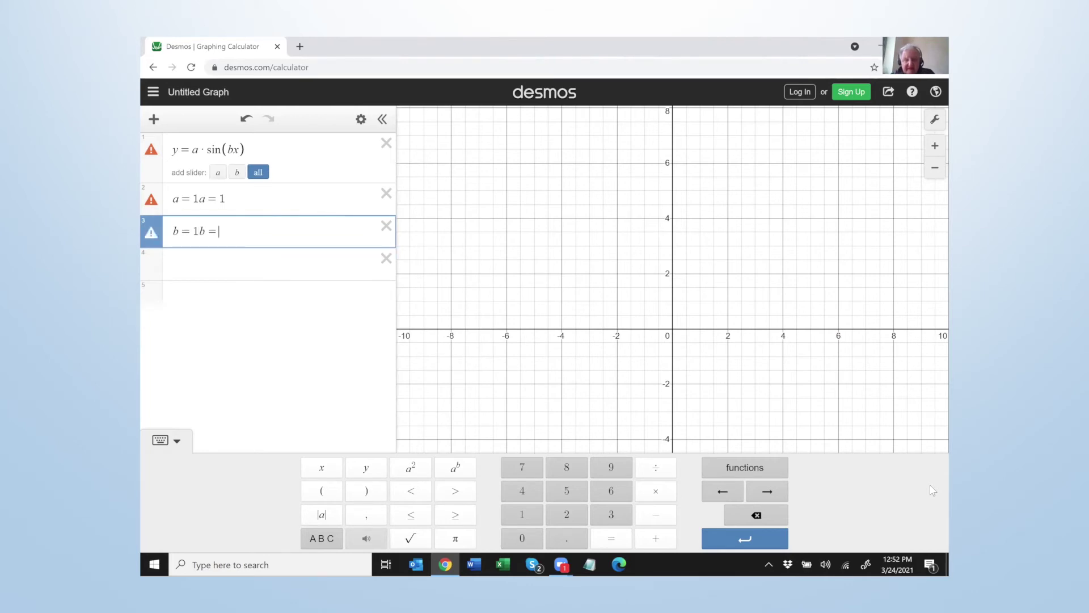
key(ctrl+z)
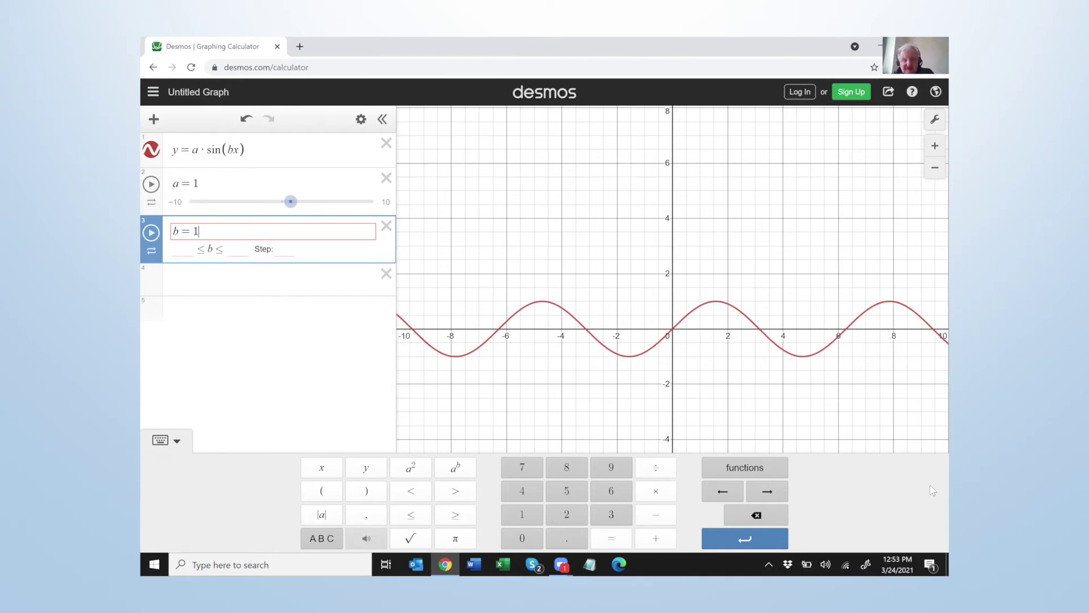
- Turn on Audio Trace and play the wave, then step a from 1 to 4 and replay it
key(alt+t)
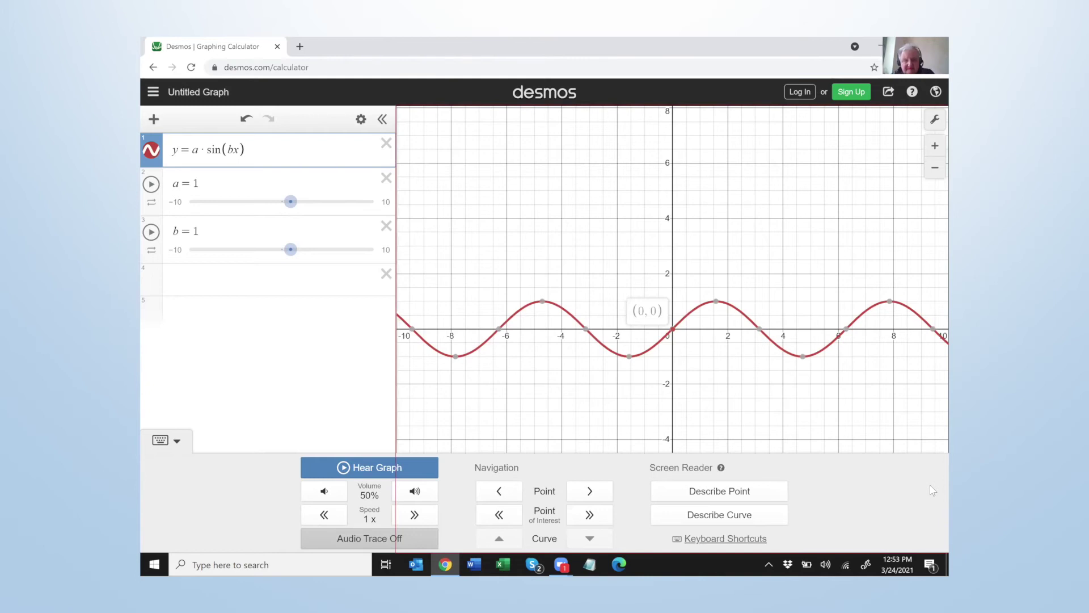
key(h)
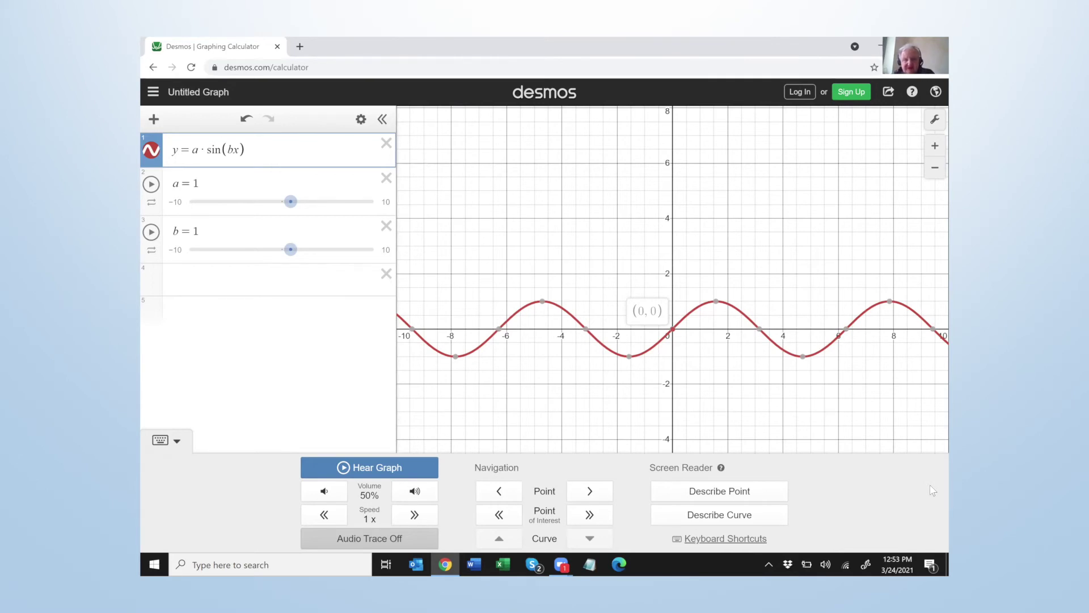
key(Right)
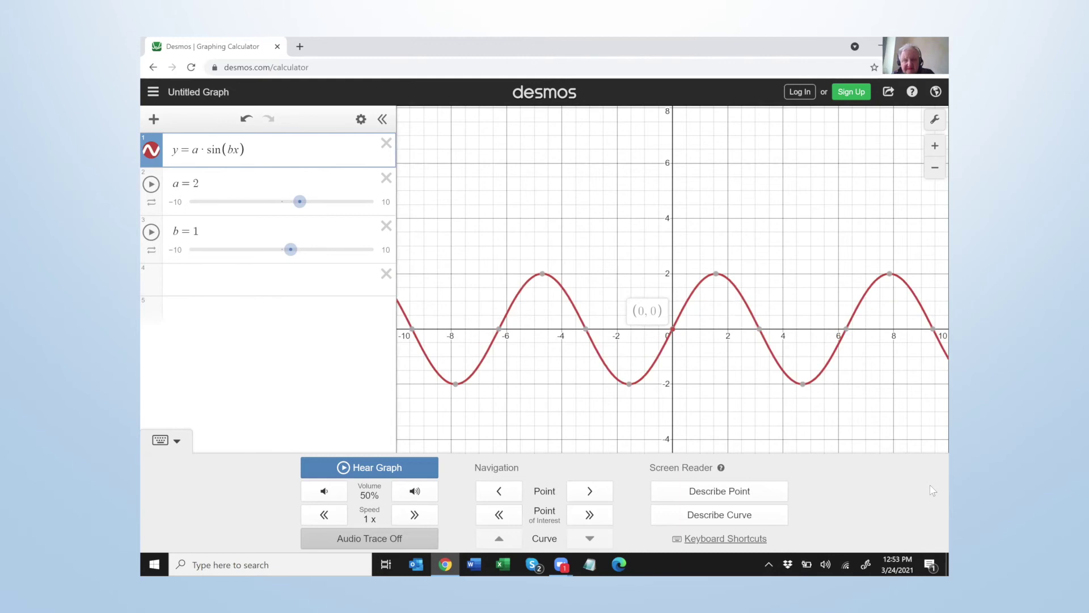
key(Right)
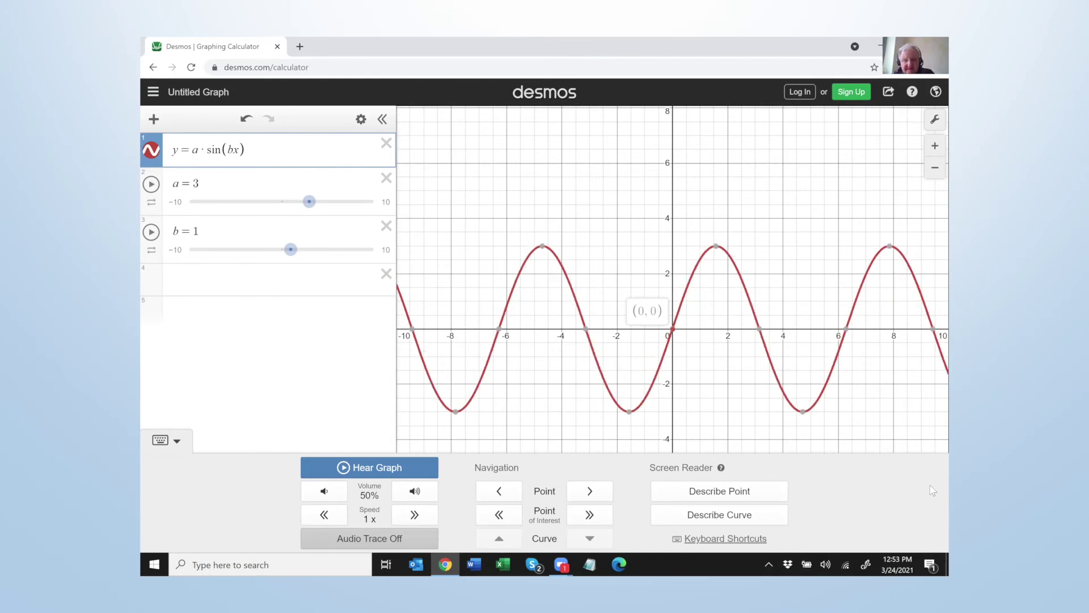
key(Right)
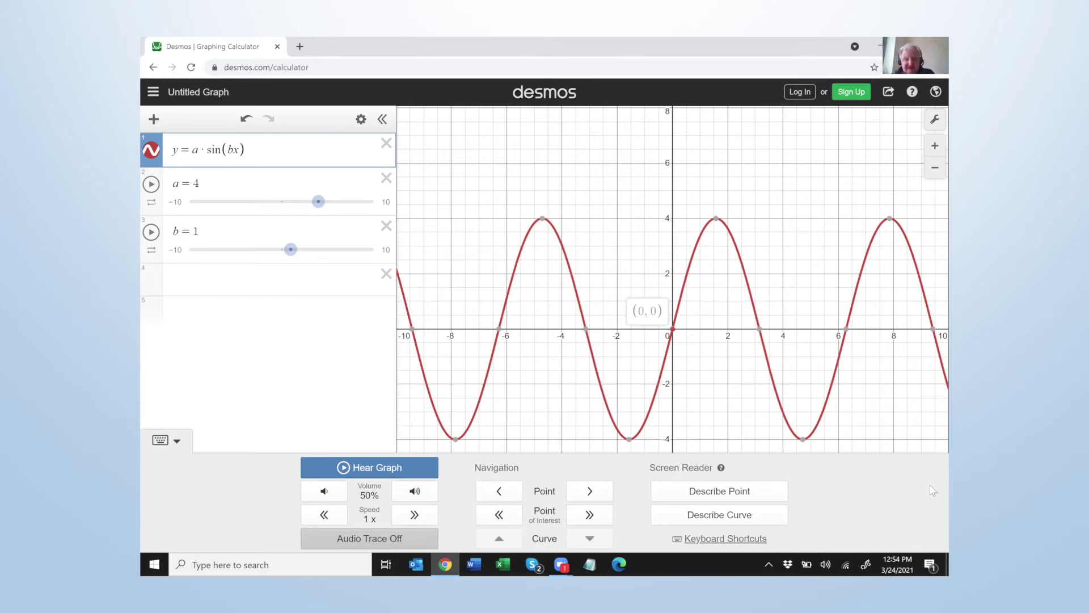
key(alt+h)
- Raise slider b toward 6 and play the faster amplitude-4 wave as sound
key(Right)
key(Right)
key(Right)
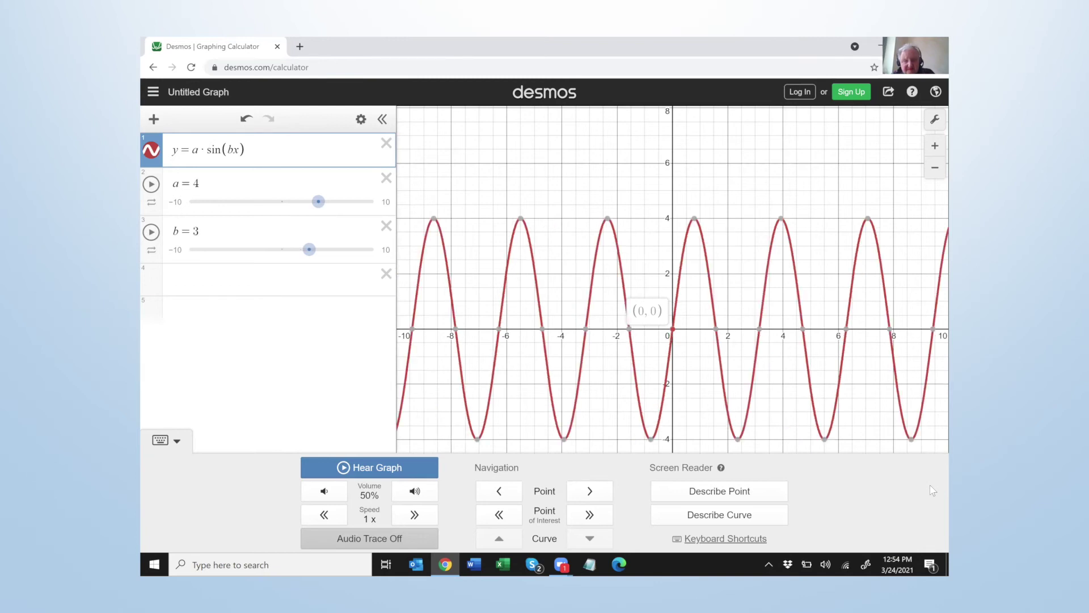
key(Right)
key(Right)
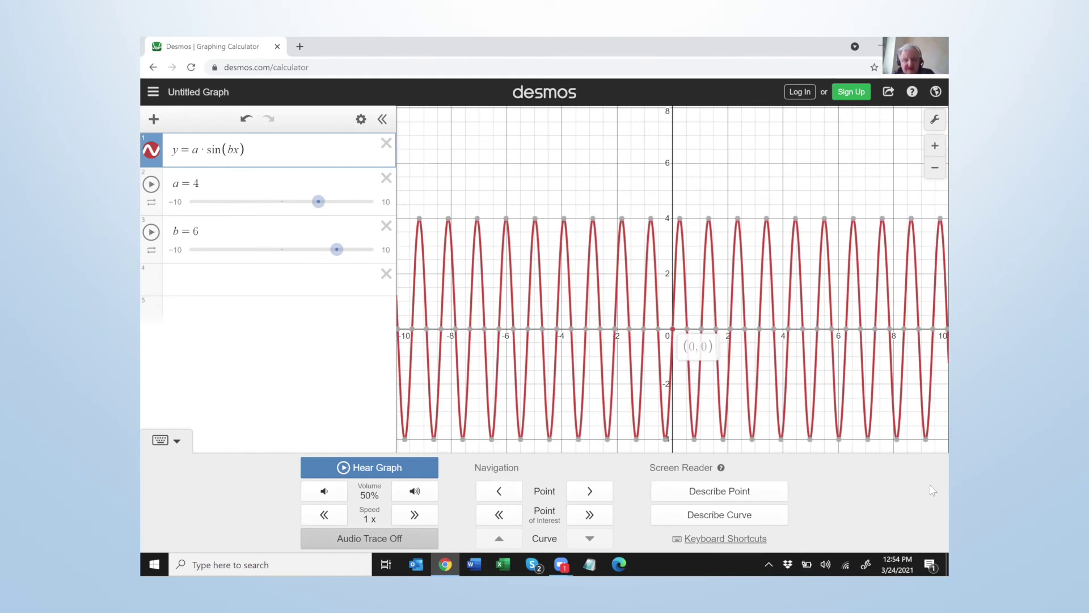
key(h)
key(h)
- Exit Audio Trace and wipe all expressions from the graph
key(Escape)
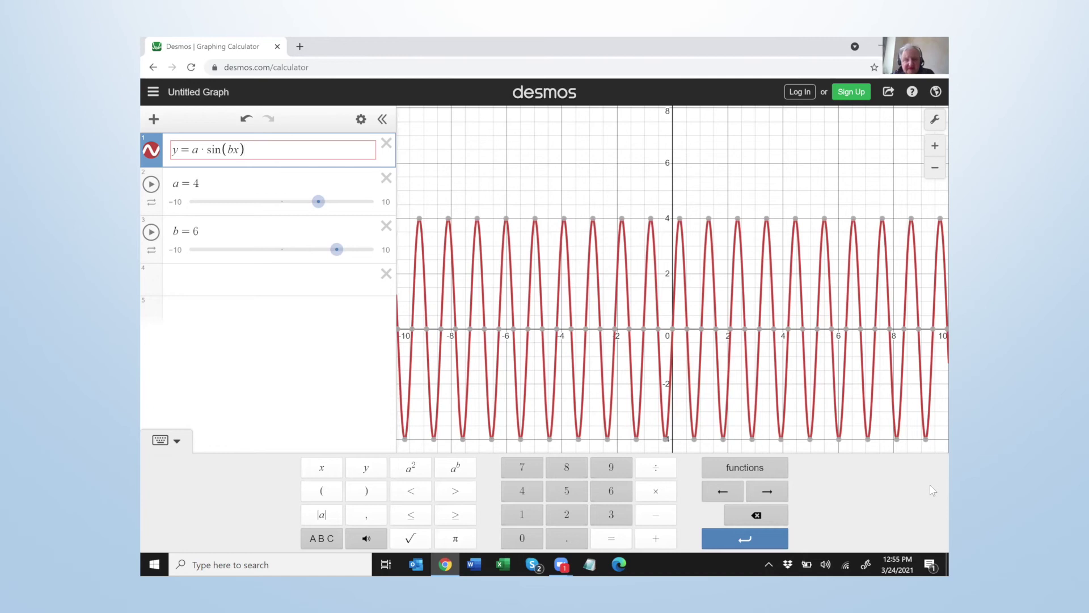
key(ctrl+alt+o)
key(Return)
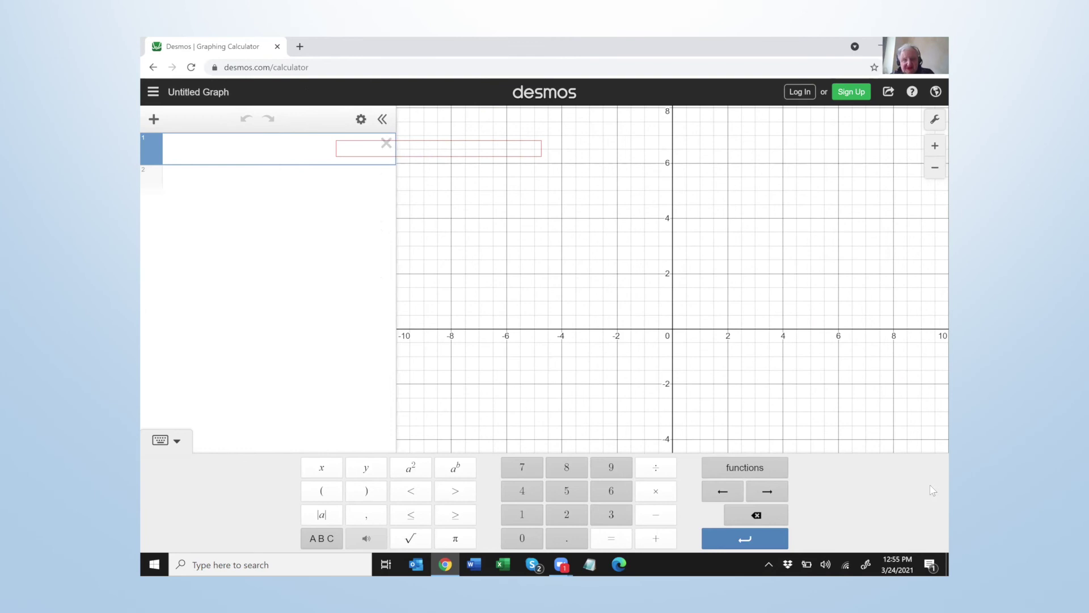
- Define the list a=[1,3,7] in expression 1 and start a new row below it
text(a=)
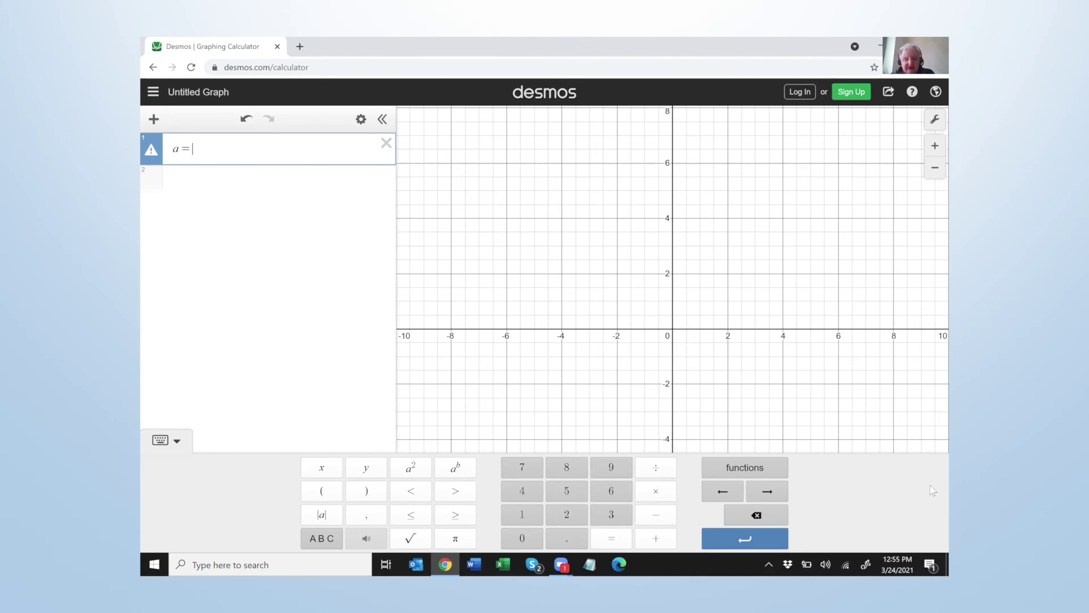
text([)
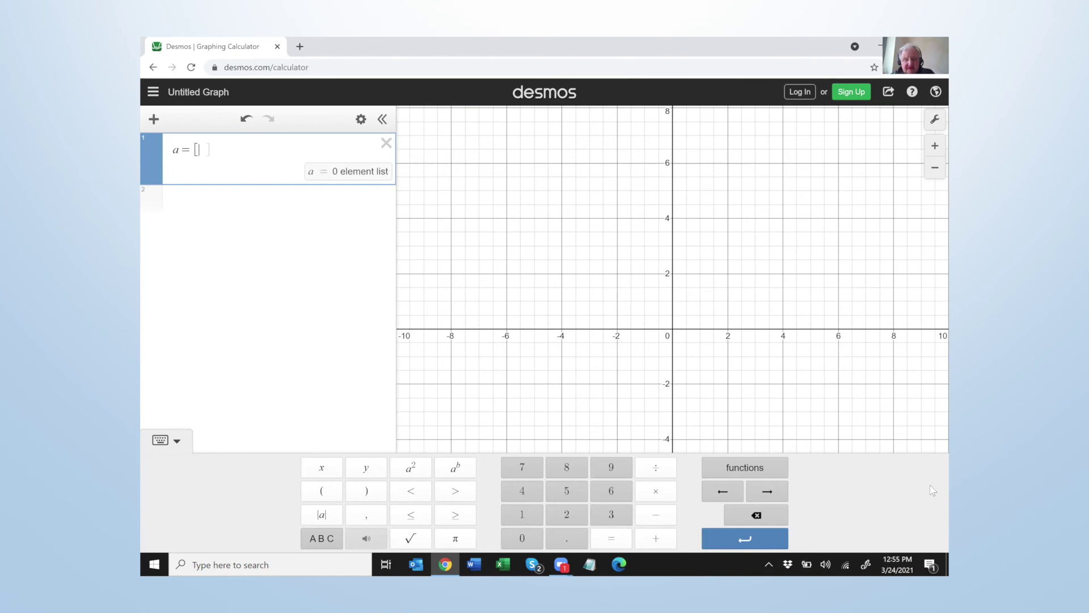
text(1,)
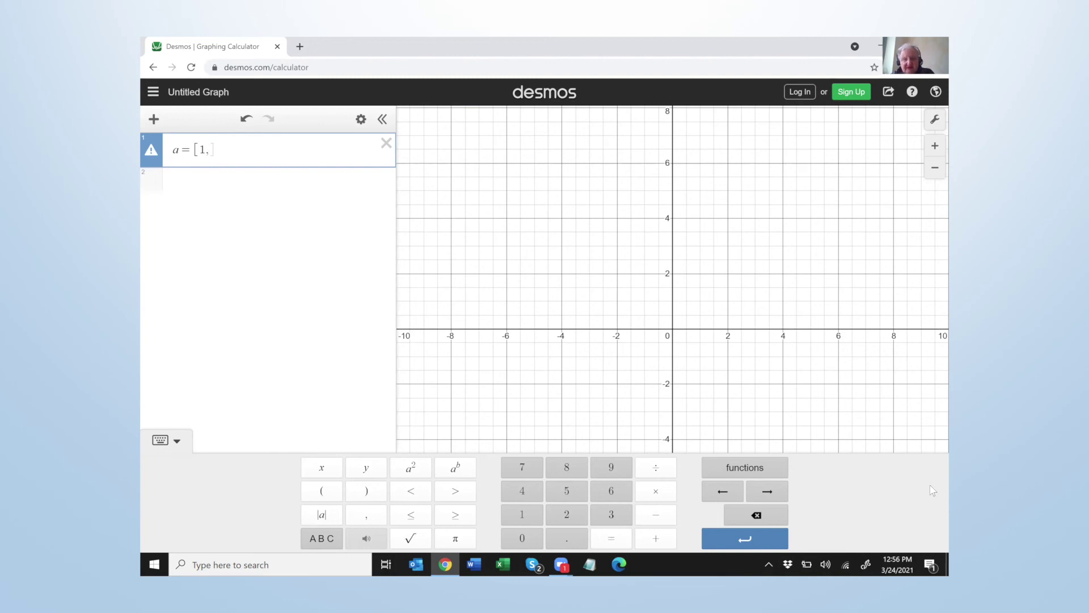
text(3,)
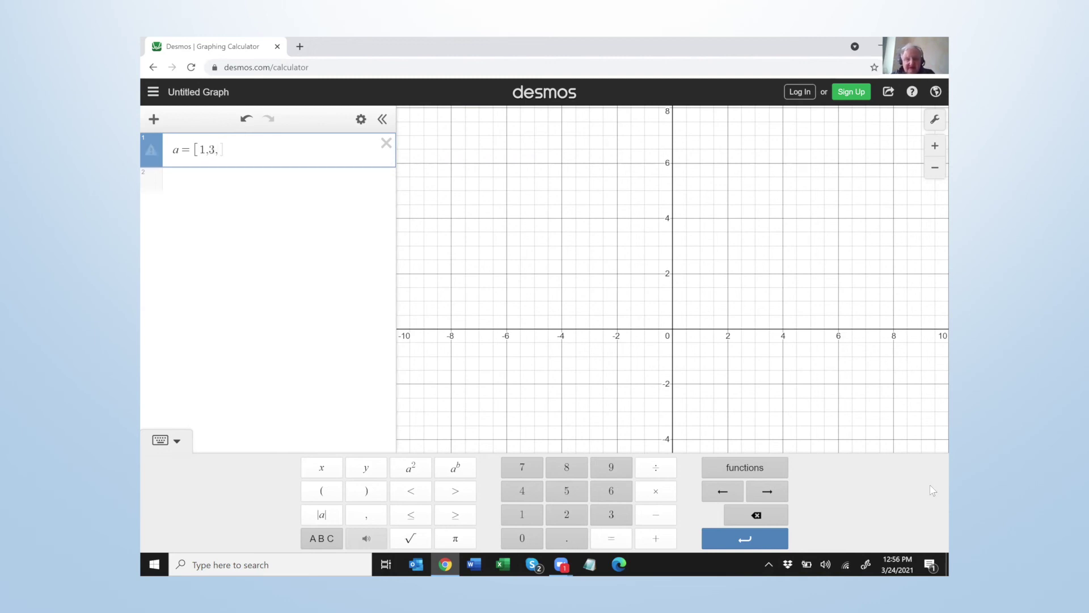
text(7)
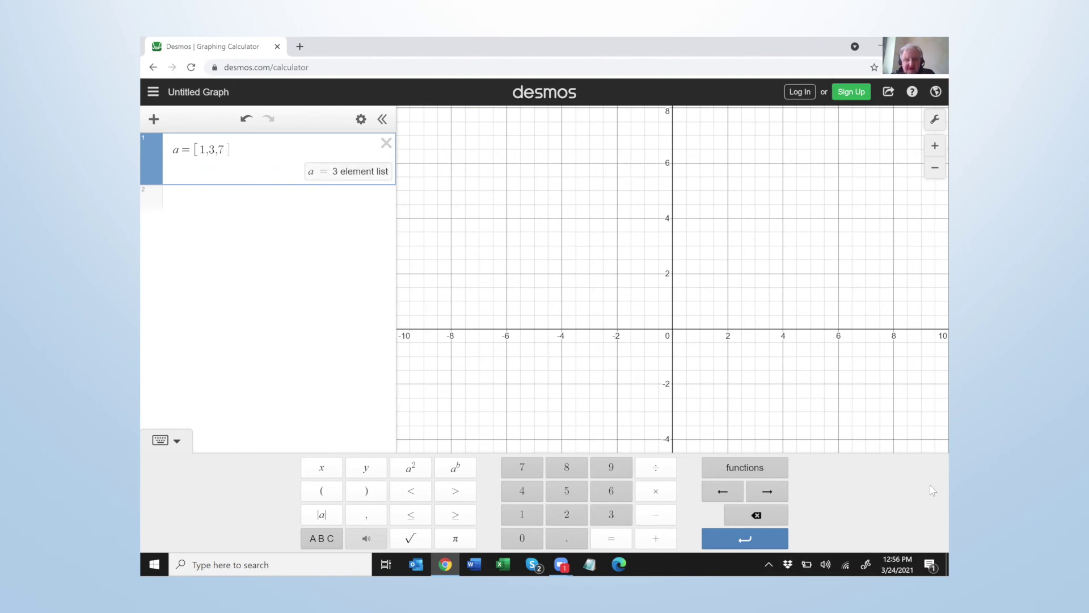
text(])
key(Return)
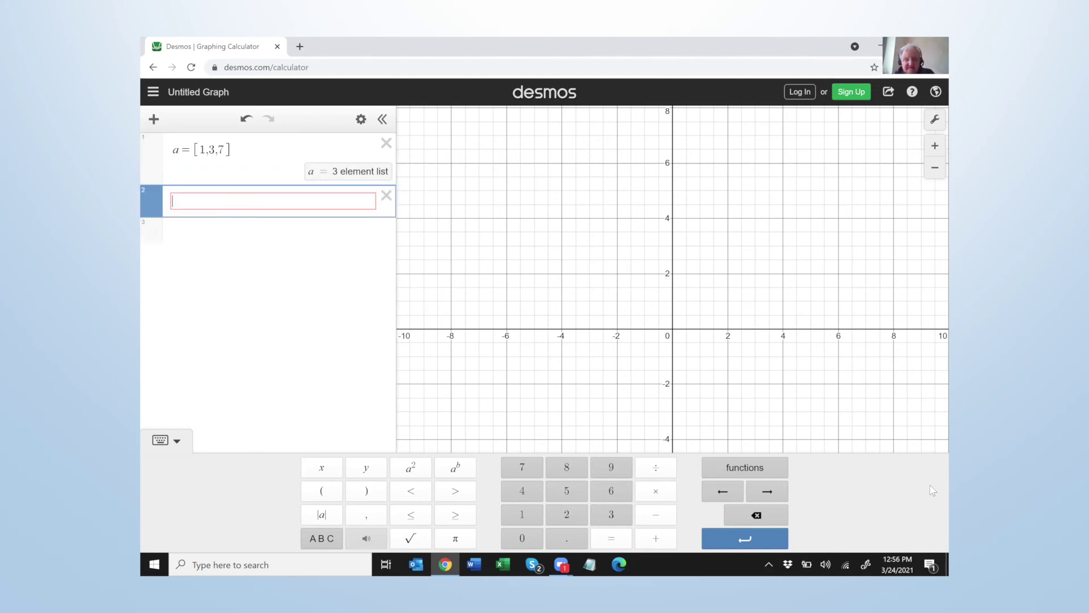
- Enter y=a·sin(x) in expression 2 and turn on Audio Trace for the three waves
text(y=a)
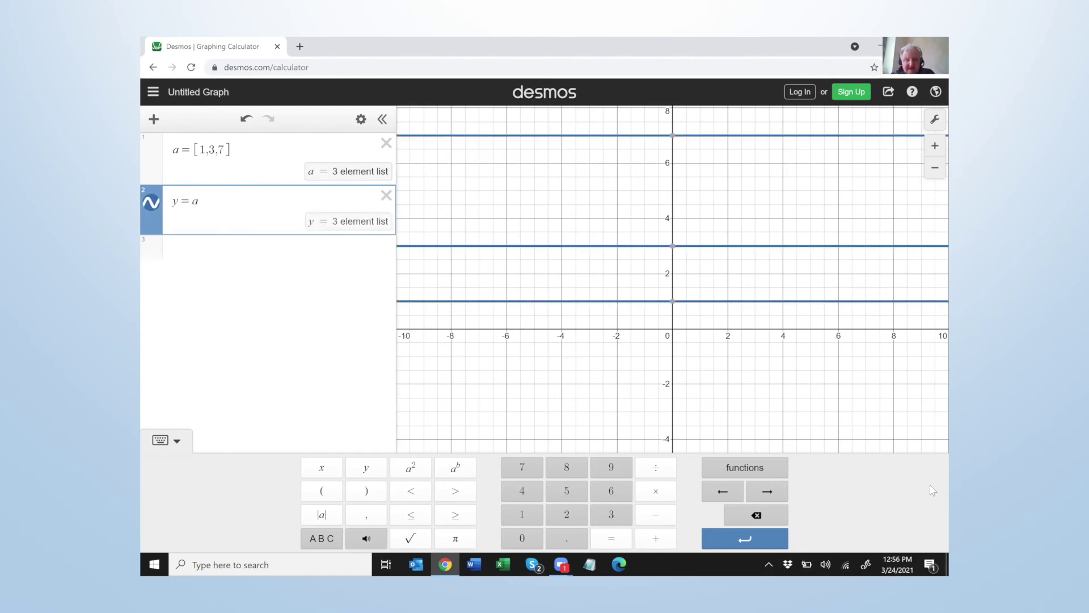
text(*sin)
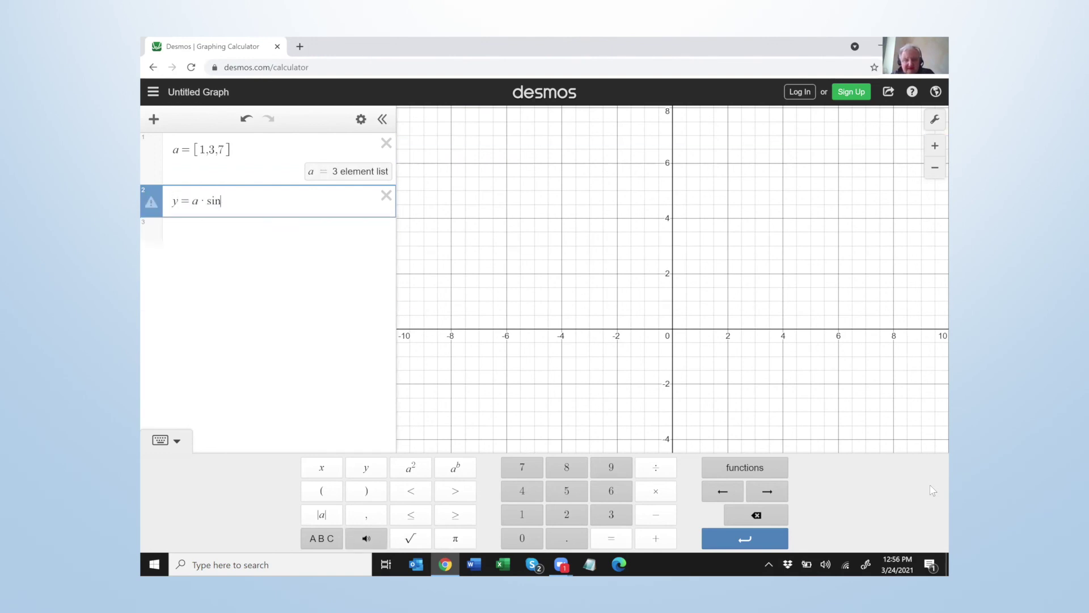
text((x))
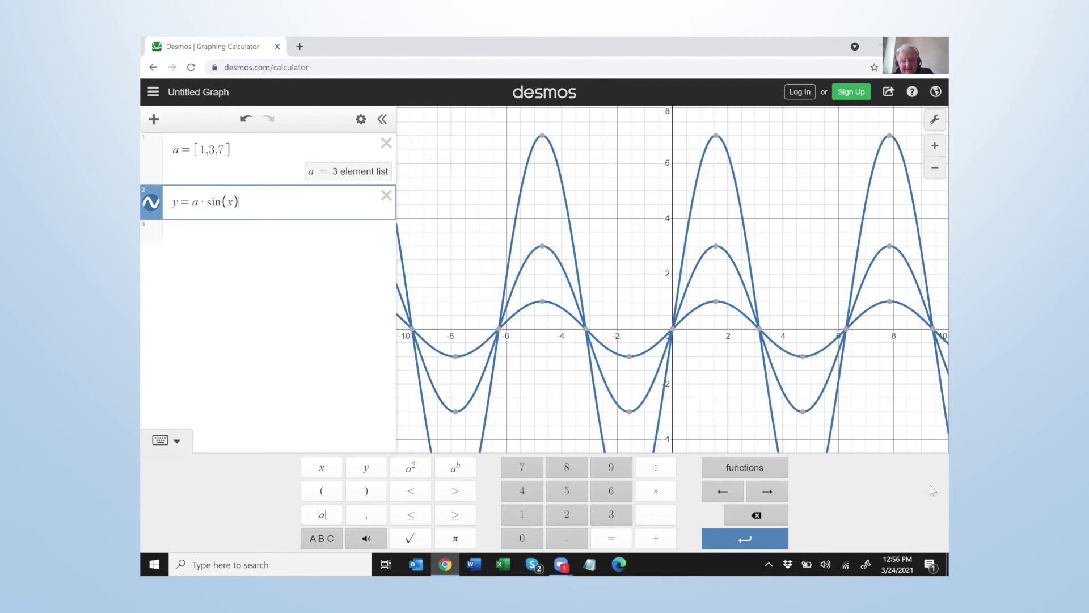
key(alt+t)
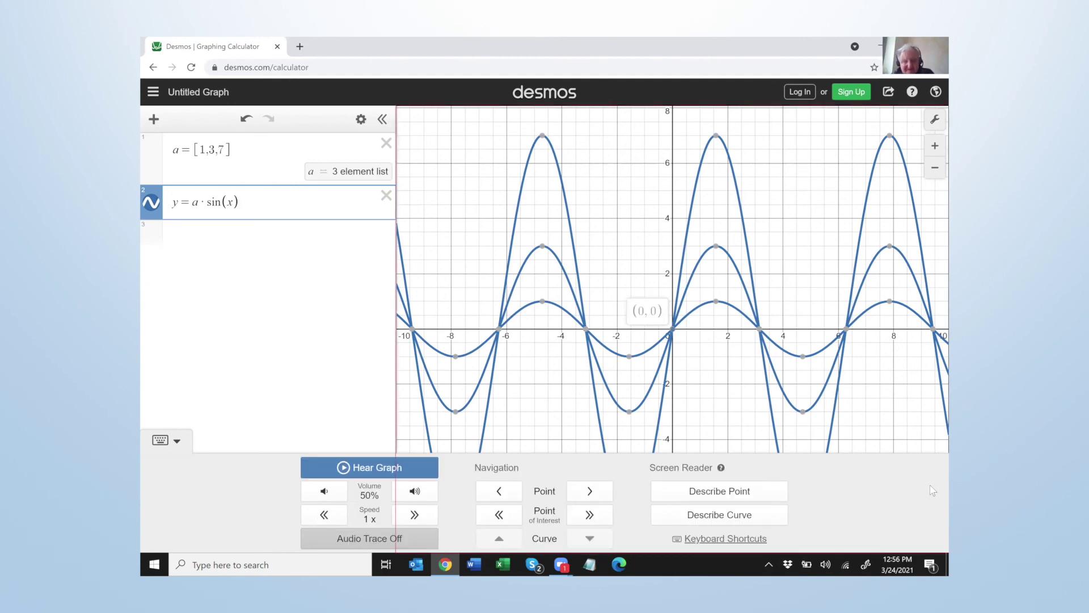
key(h)
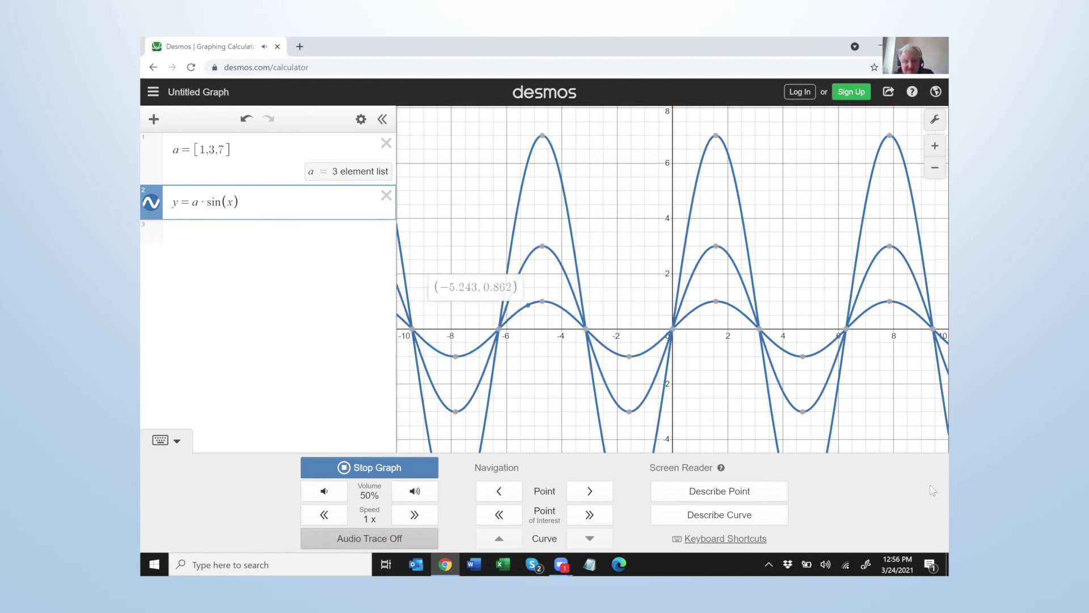